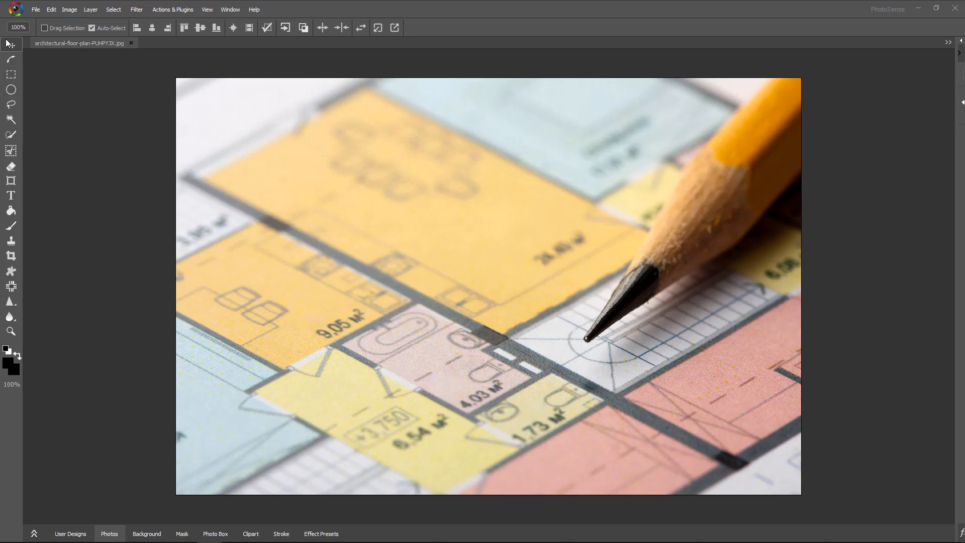
Examine the options of the move and rotation tools, ending with the rectangular selection tool active
left_click(11, 89)
left_click(10, 59)
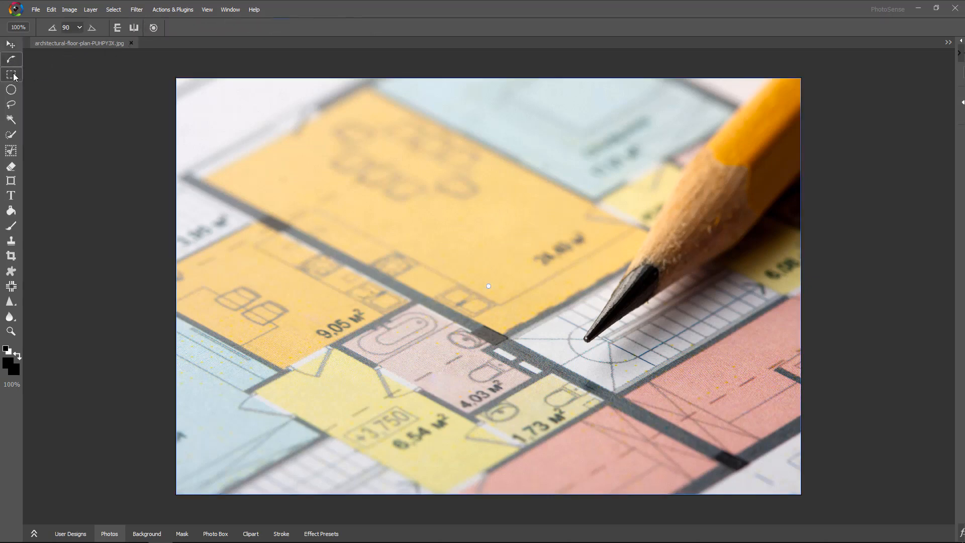
left_click(10, 46)
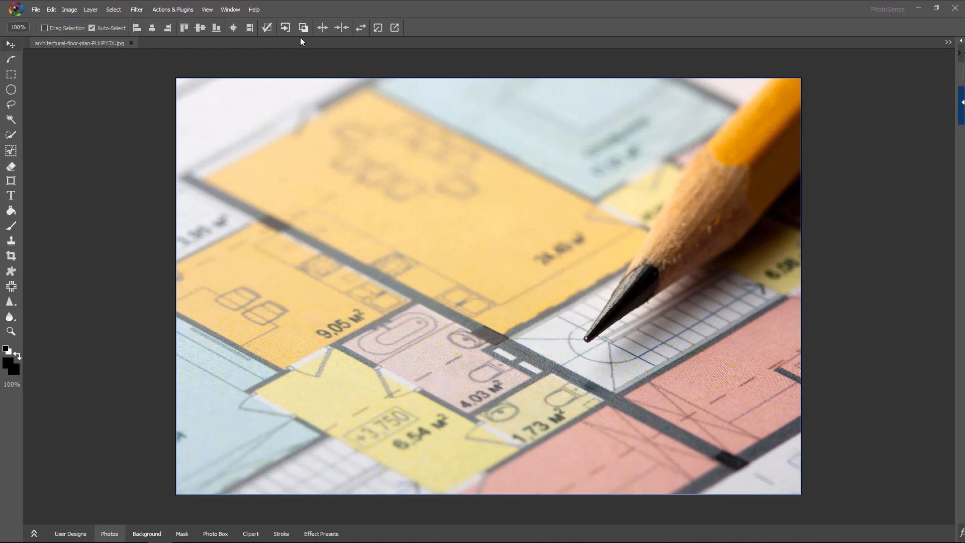
left_click(11, 60)
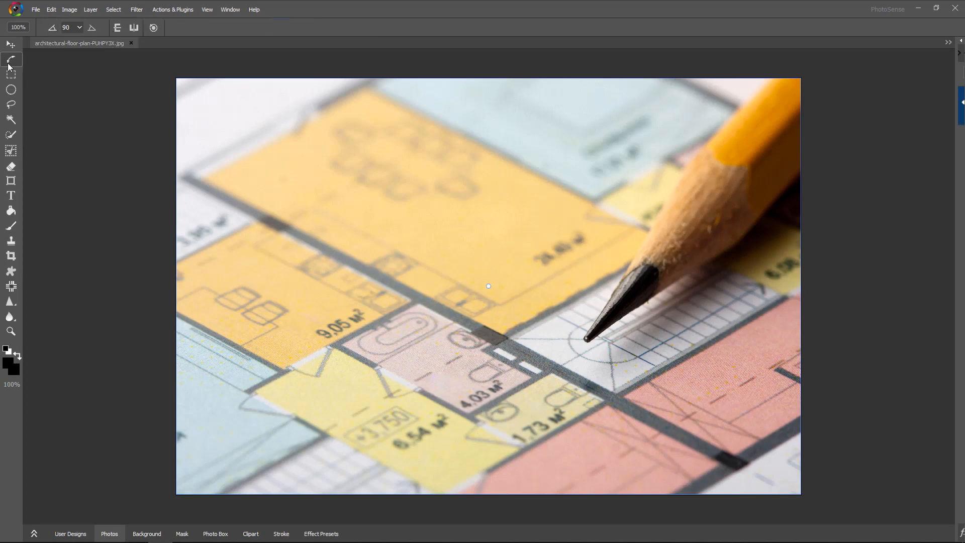
left_click(11, 71)
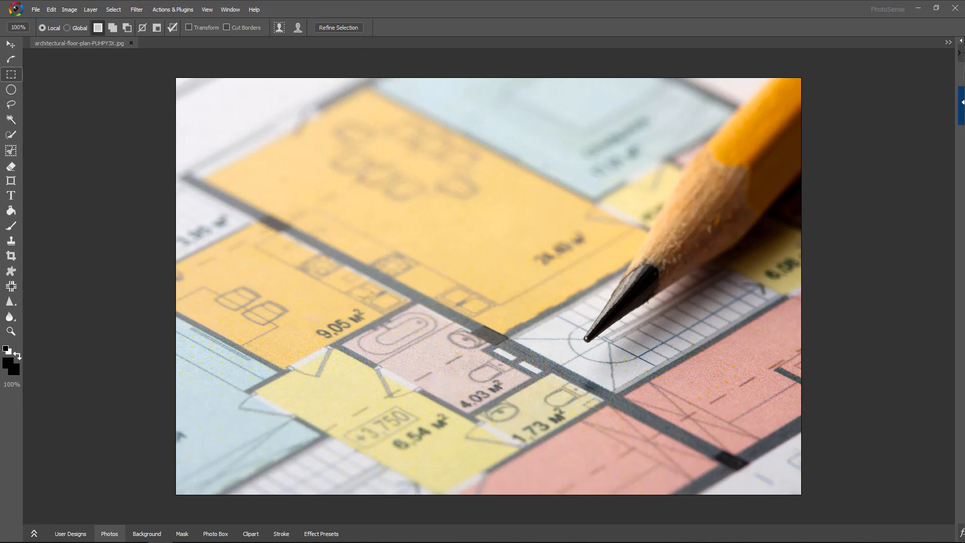
Expand the collapsed layers area and check the undo history, ending on the layer list
left_click(961, 41)
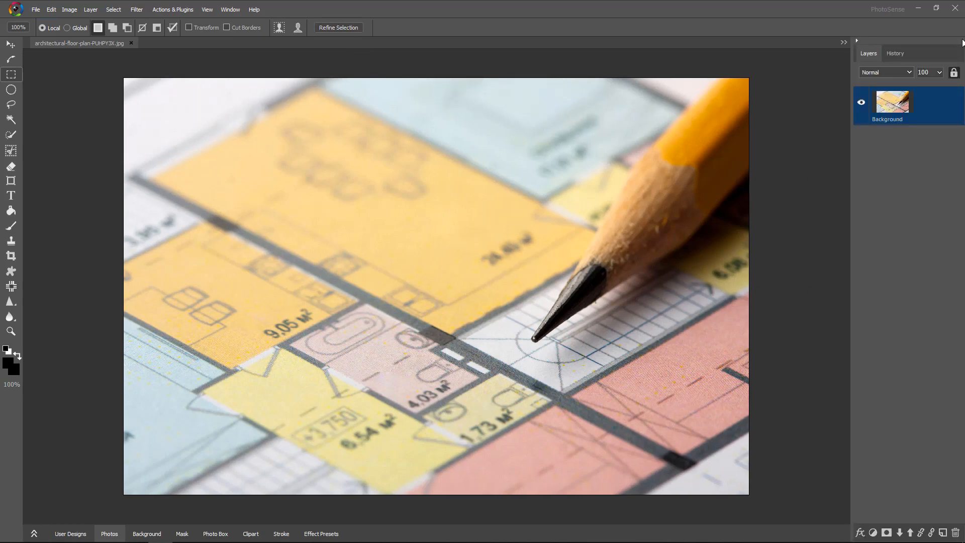
left_click(893, 53)
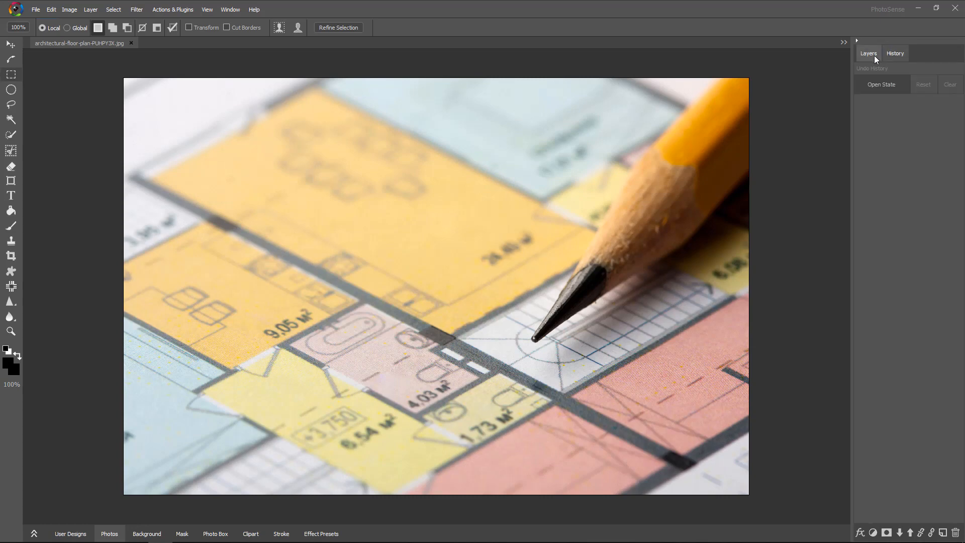
left_click(873, 55)
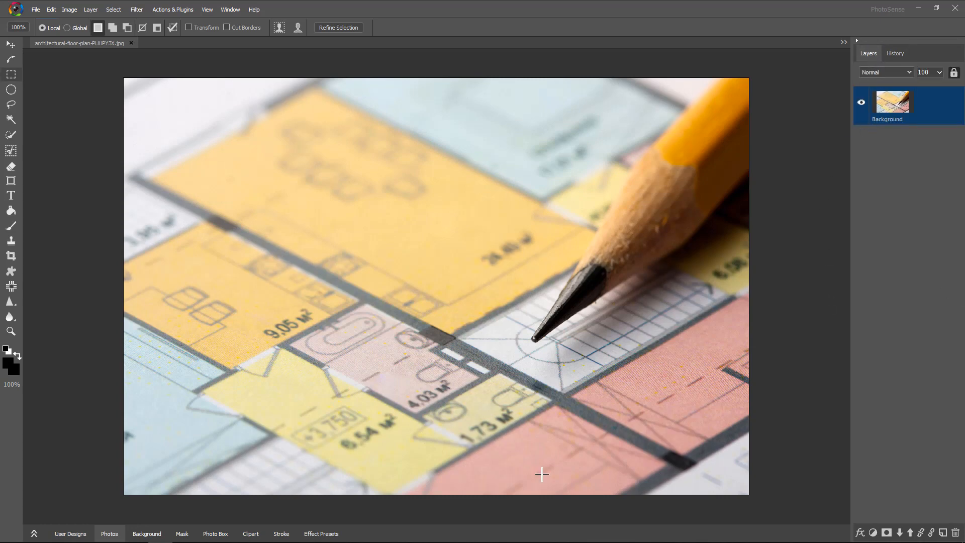
Expand the asset library below the canvas and check User Designs, ending on the Photos category
left_click(33, 533)
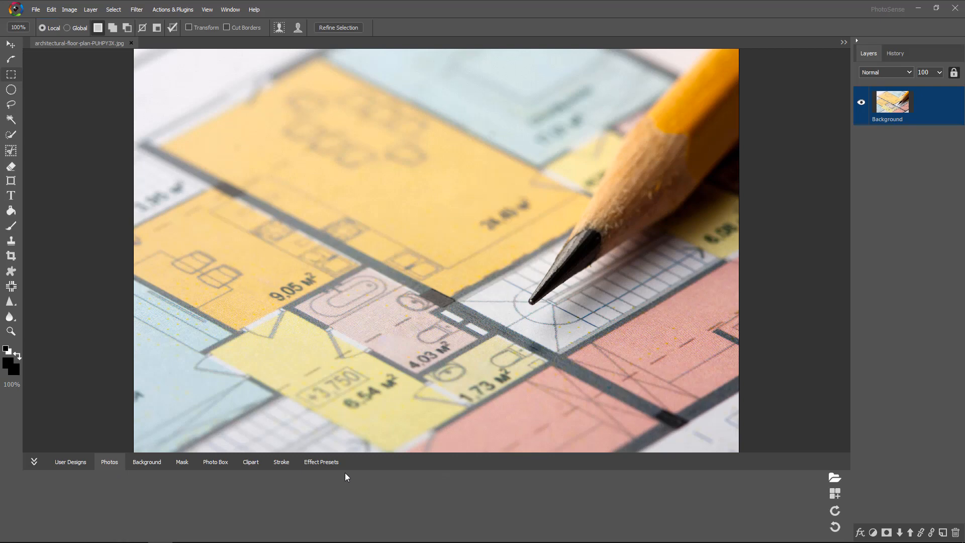
left_click(33, 462)
left_click(35, 531)
left_click(34, 462)
left_click(34, 527)
left_click(71, 463)
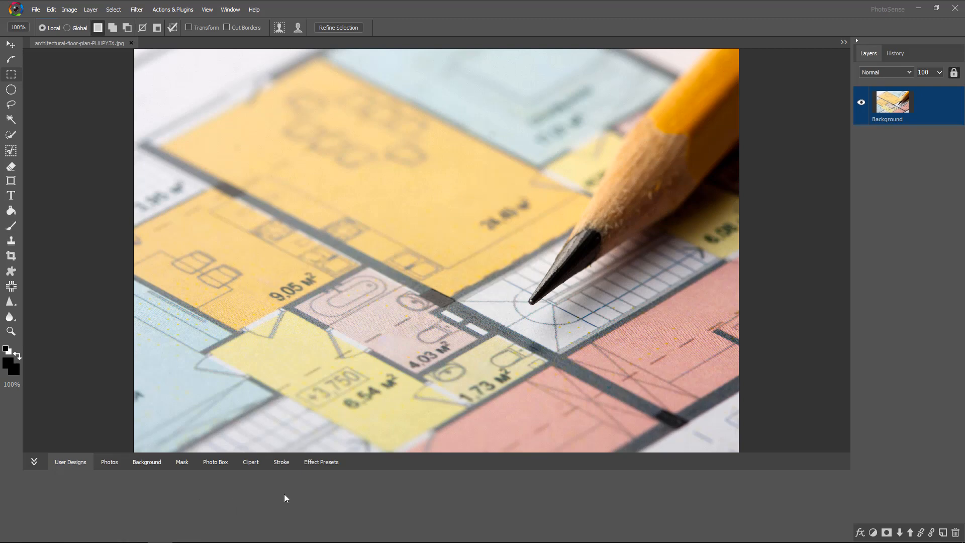
left_click(110, 462)
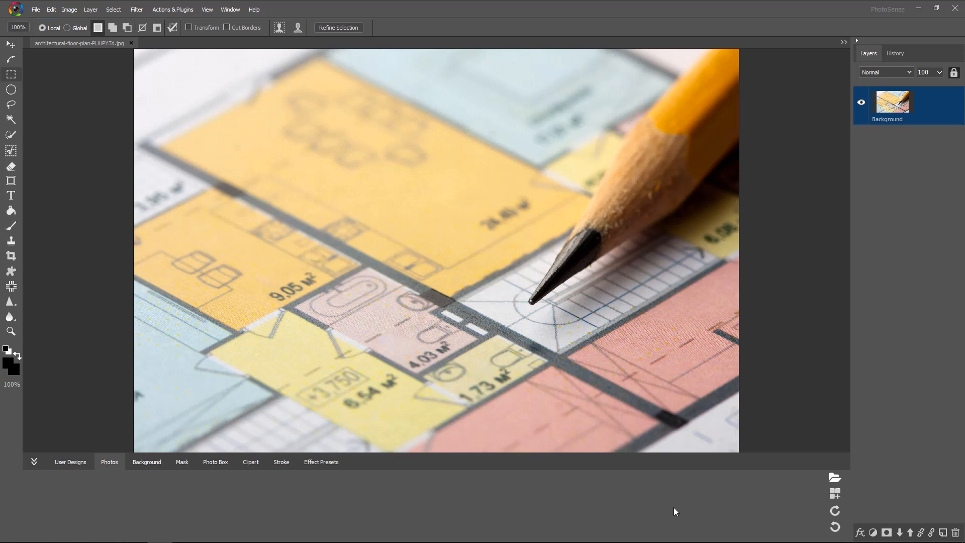
Load the photos from the Photo Sense Tutor folder inside PHOTOSENSE TUTOR on drive D into the Photos library
left_click(834, 477)
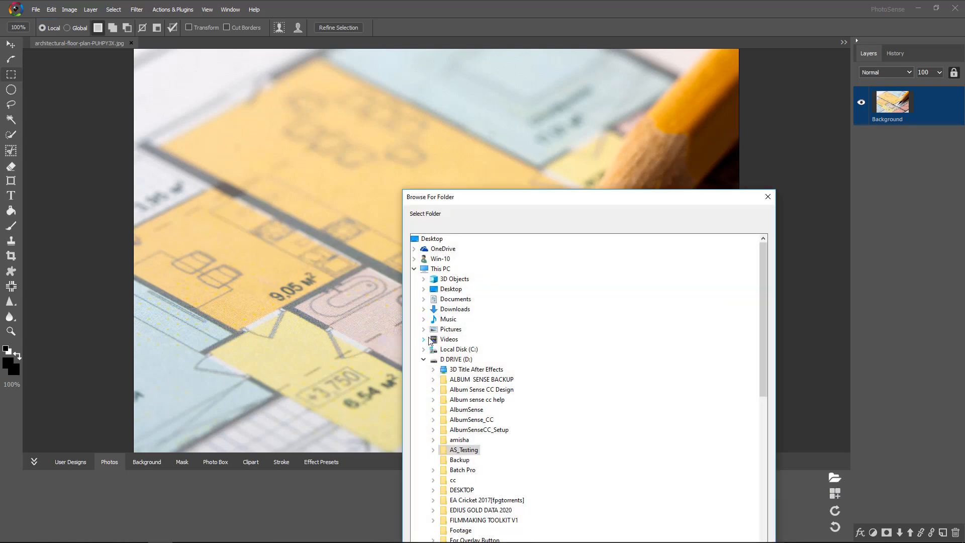
left_click(466, 360)
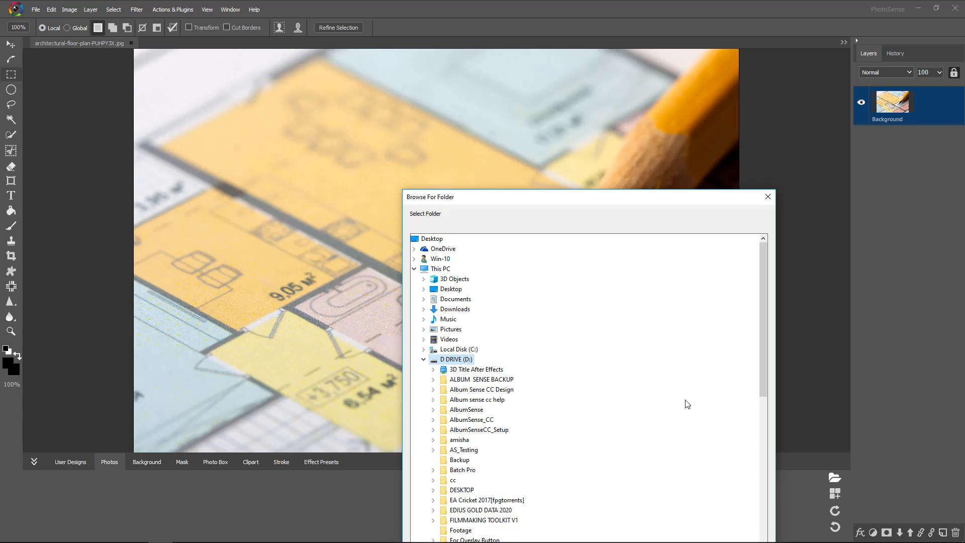
scroll(686, 404, "down", 4)
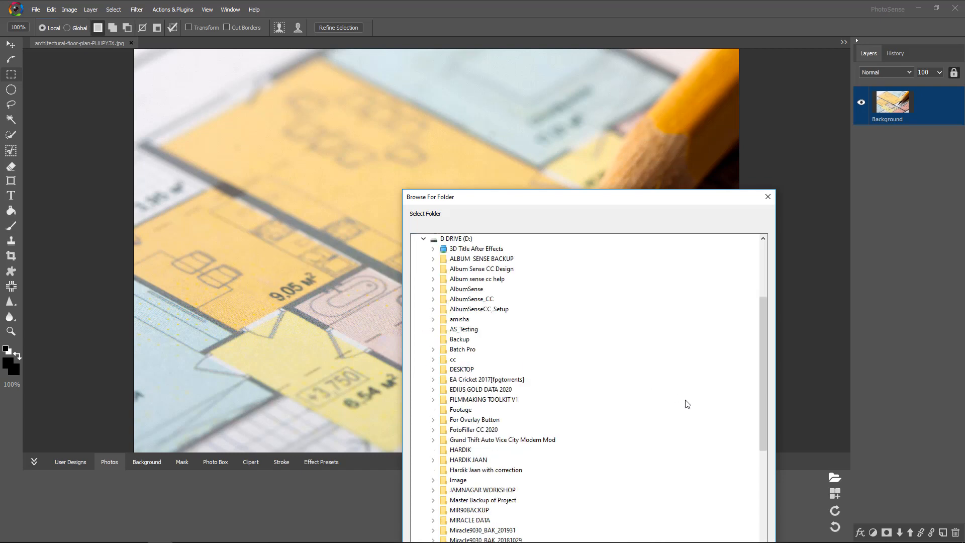
scroll(679, 387, "down", 3)
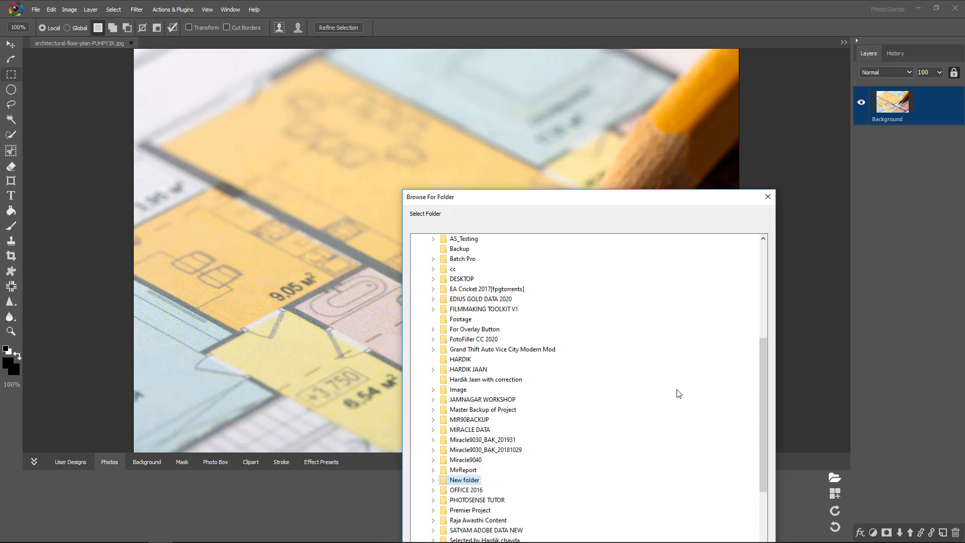
scroll(678, 394, "down", 2)
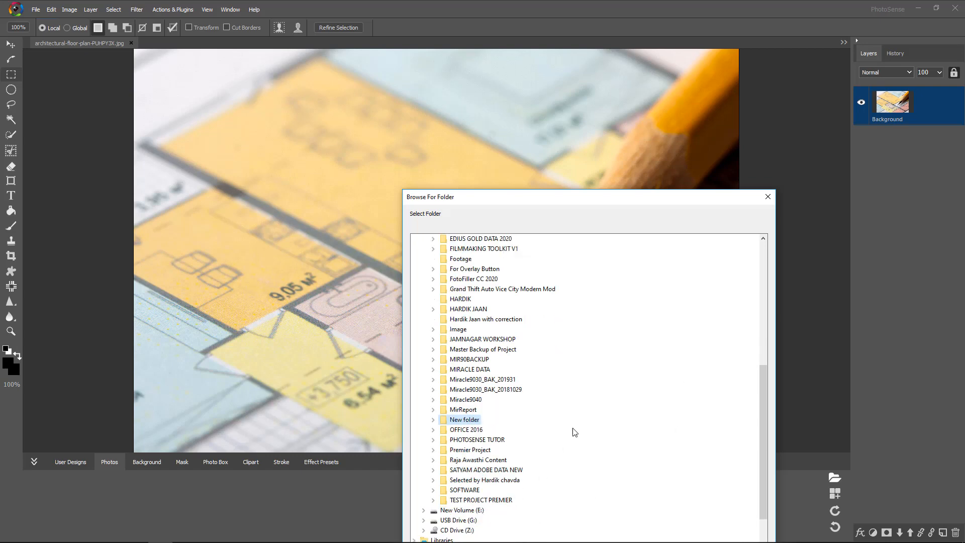
scroll(583, 456, "up", 4)
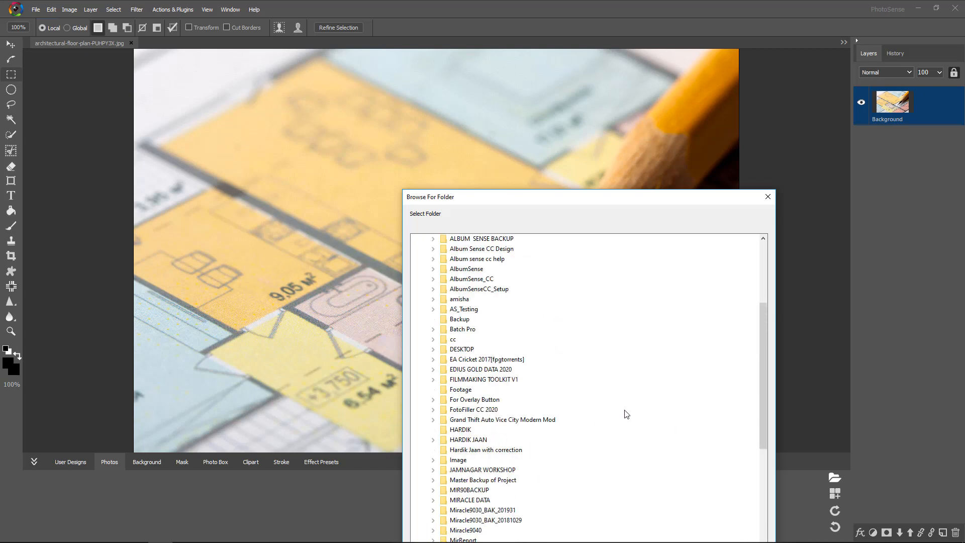
scroll(626, 413, "down", 4)
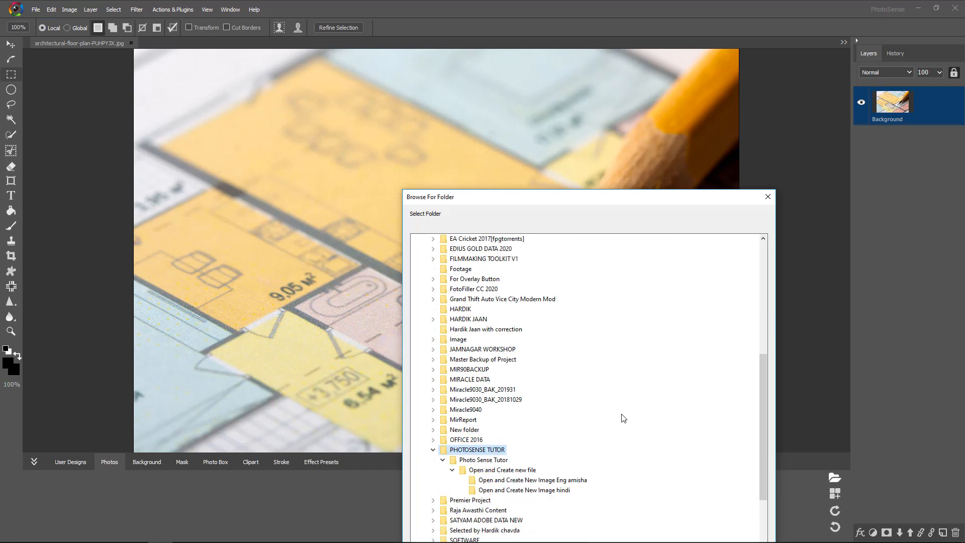
left_click(493, 460)
key("Return")
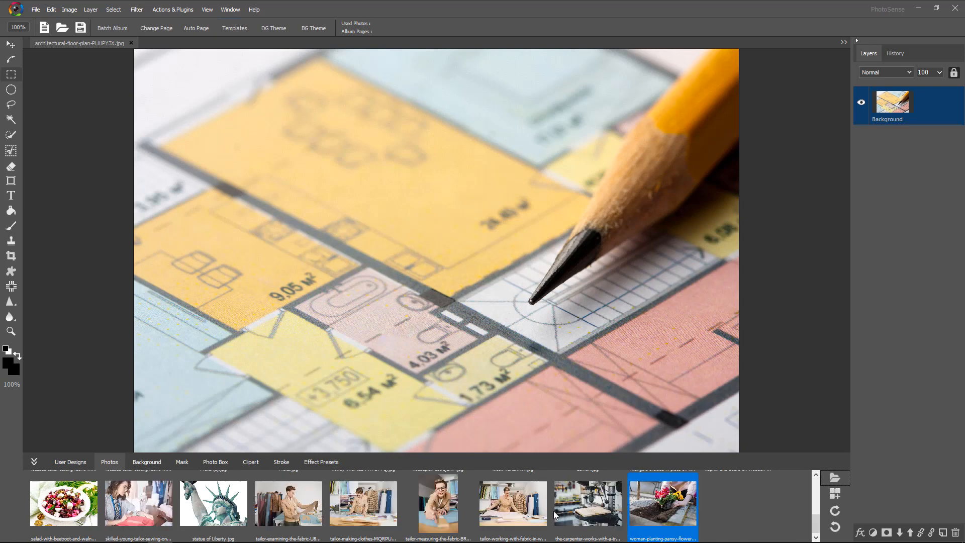
Rotate the mangold-braised plate photo clockwise in the Photos library and turn it back anti-clockwise
scroll(554, 510, "up", 1)
scroll(555, 511, "up", 1)
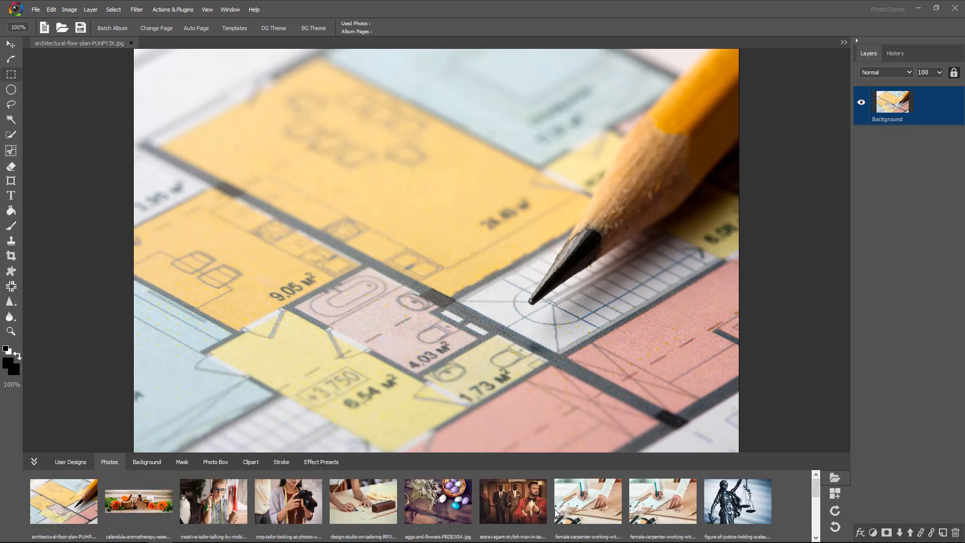
scroll(583, 515, "down", 1)
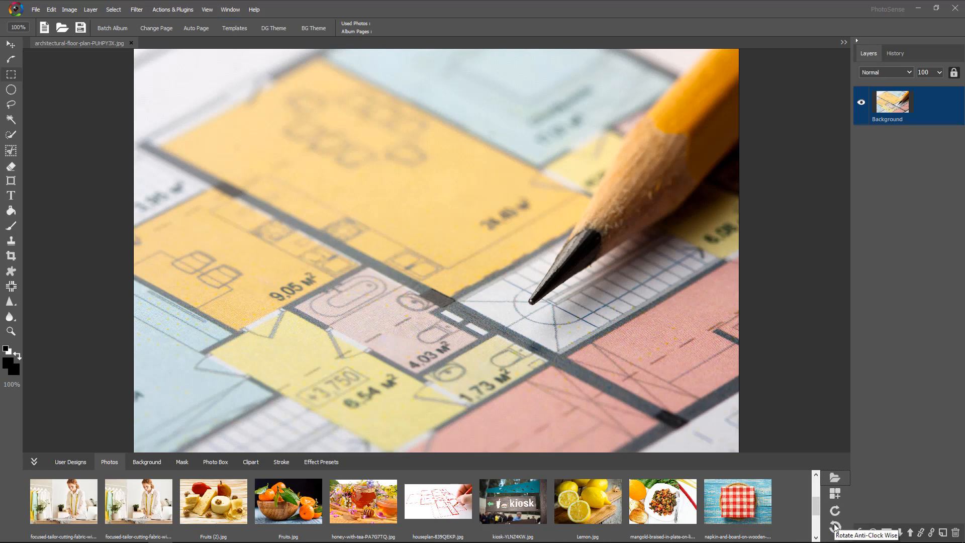
left_click(656, 500)
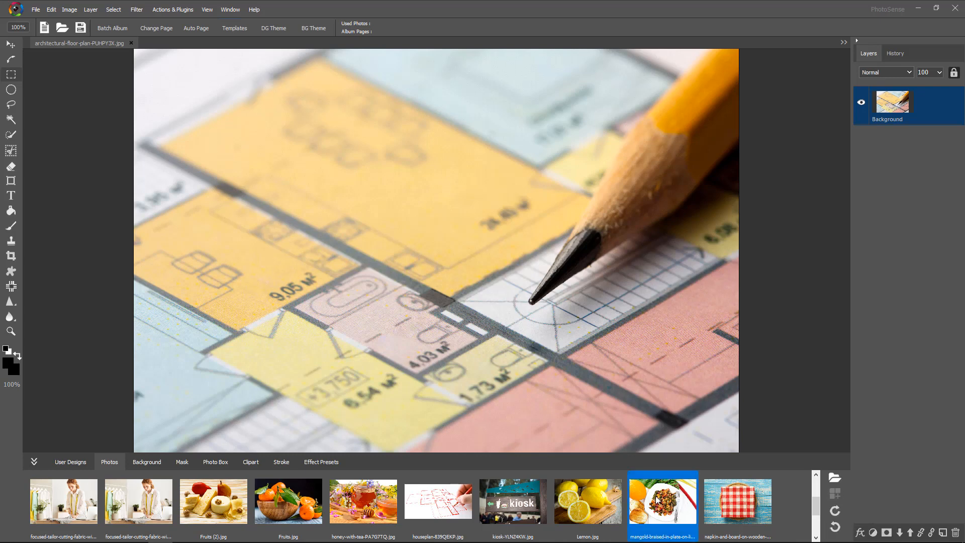
left_click(835, 511)
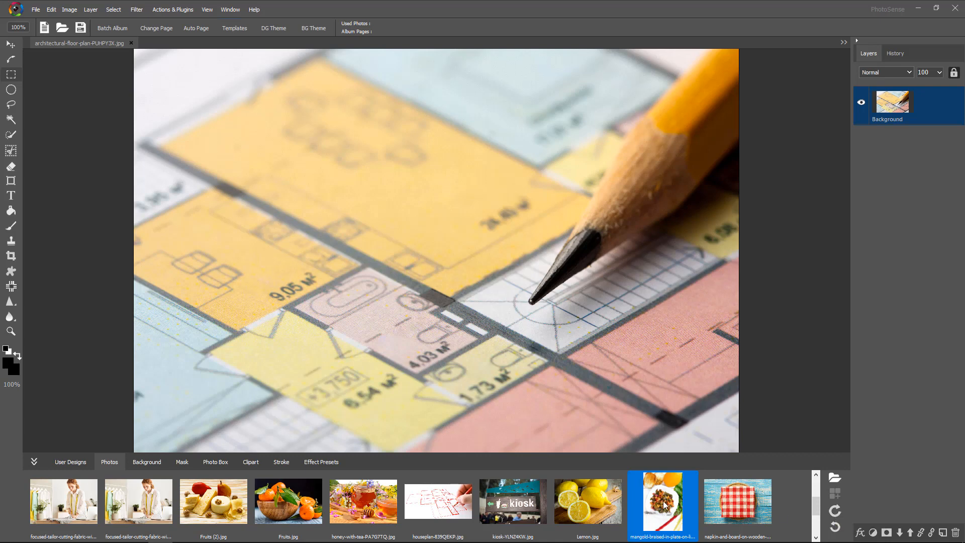
left_click(836, 526)
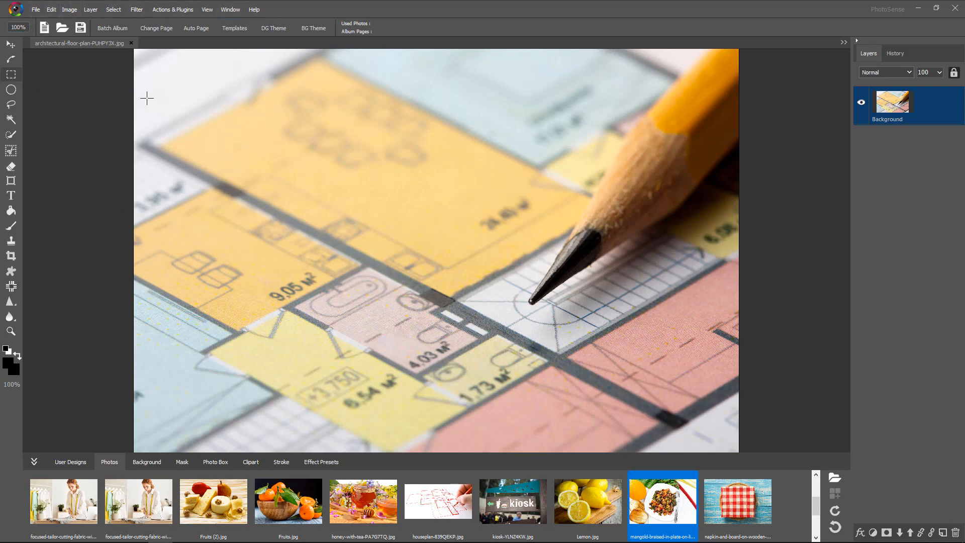
left_click(36, 10)
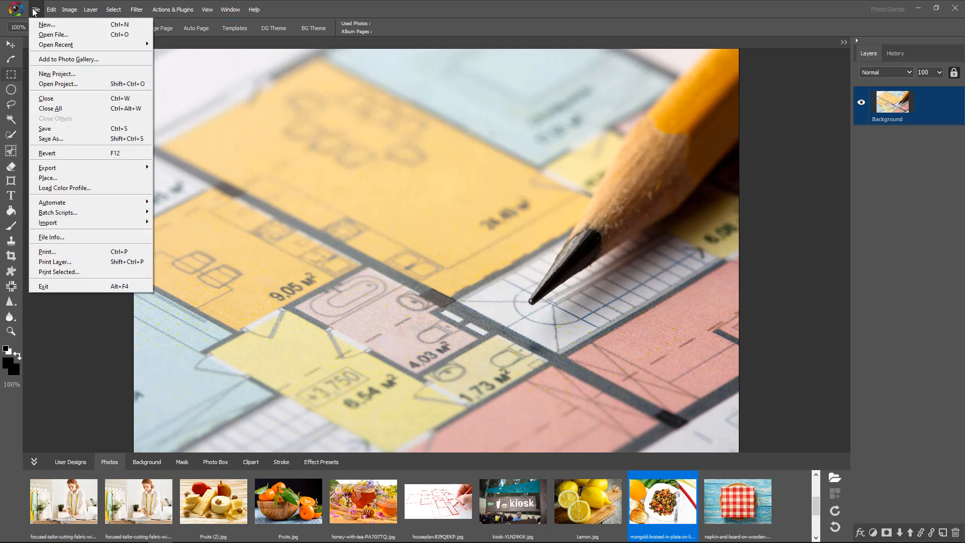
left_click(48, 11)
left_click(49, 11)
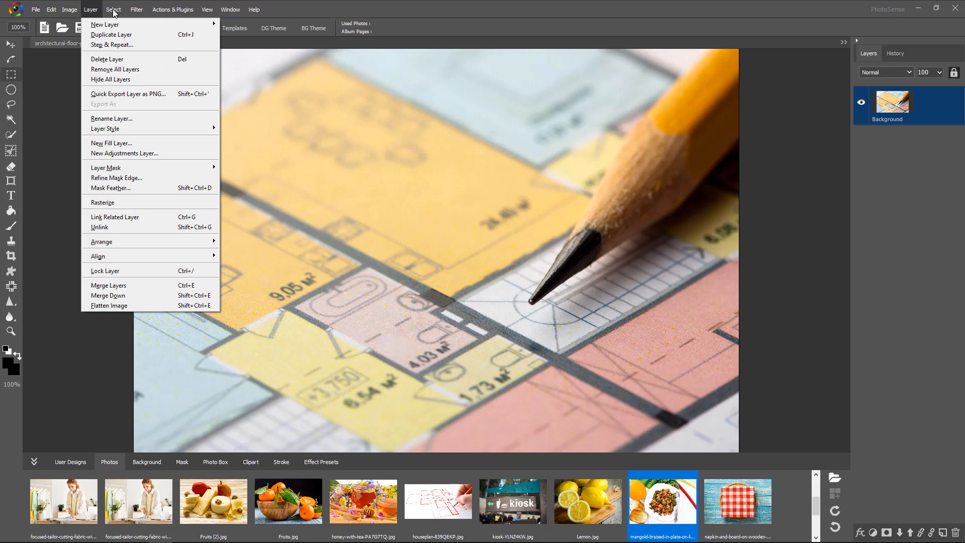
mouse_move(113, 11)
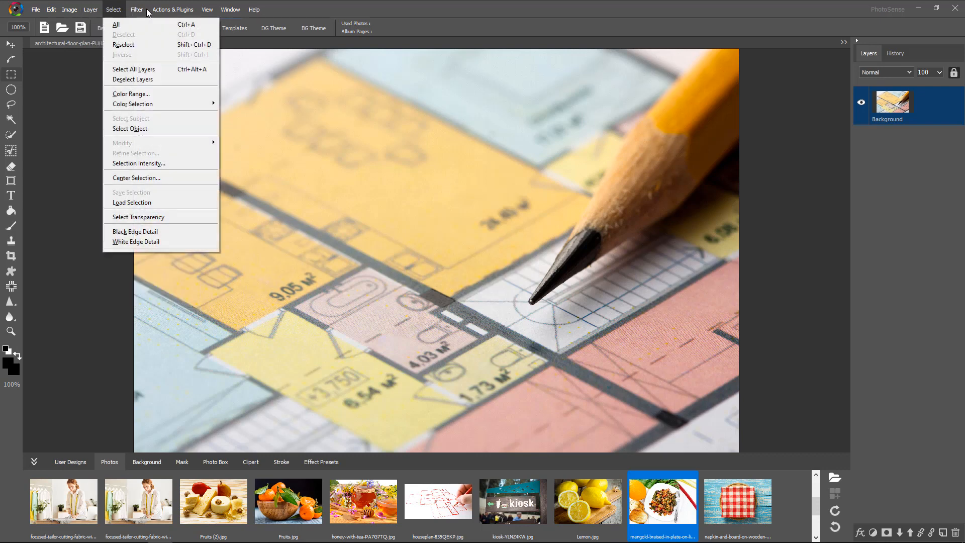
mouse_move(144, 11)
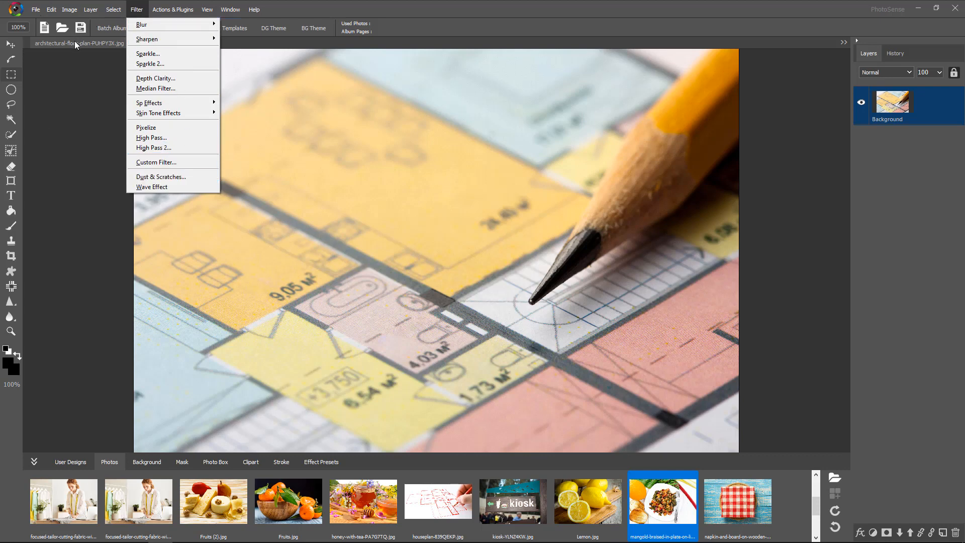
left_click(168, 11)
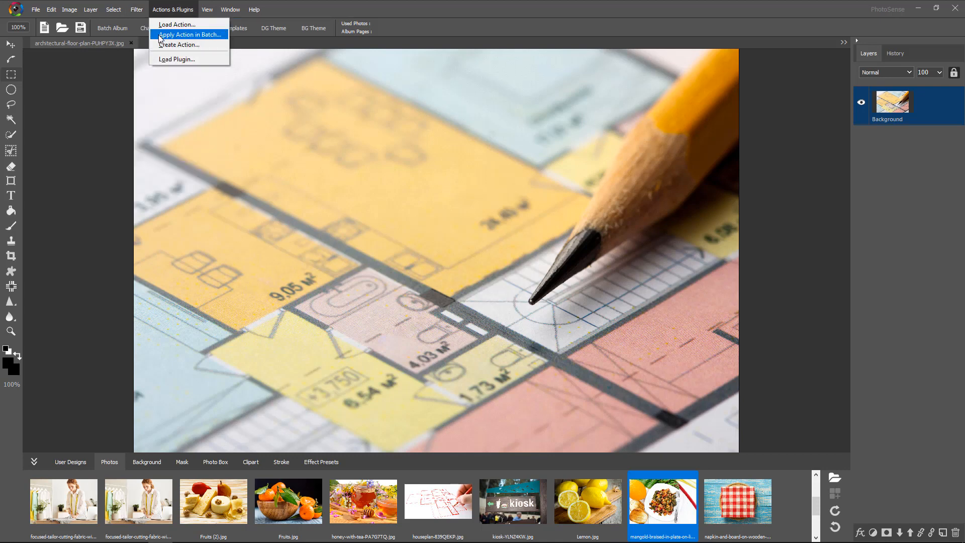
Toggle Show Layer to hide the layers and photo library and bring them back
mouse_move(206, 9)
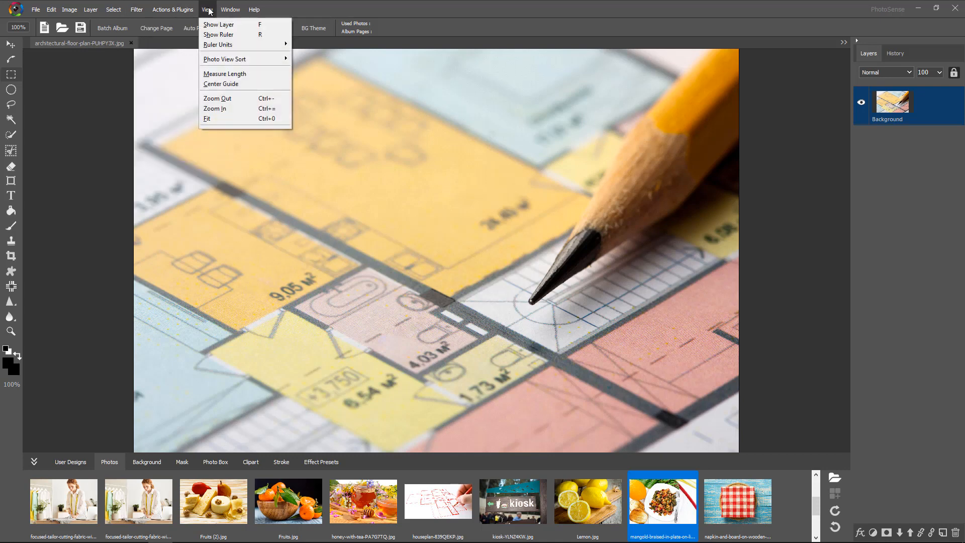
left_click(229, 25)
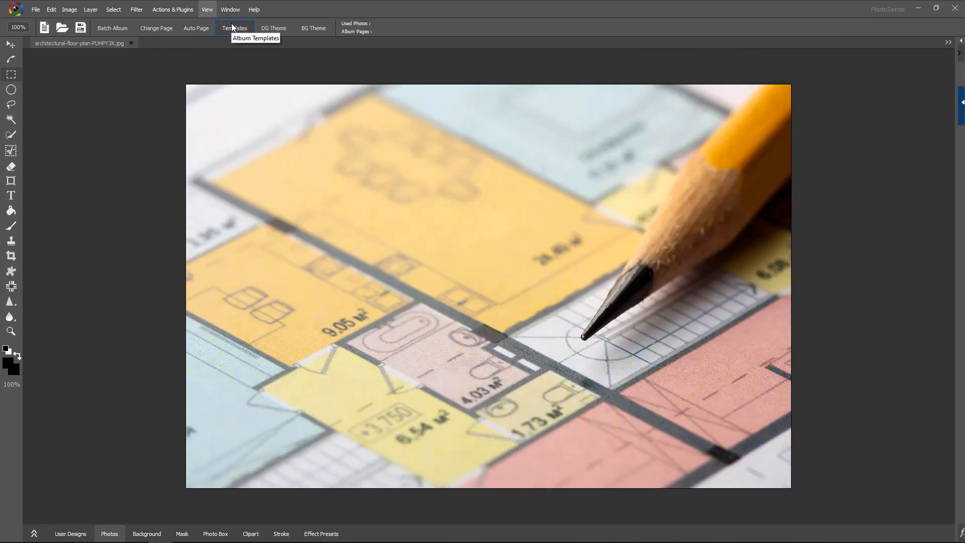
left_click(206, 9)
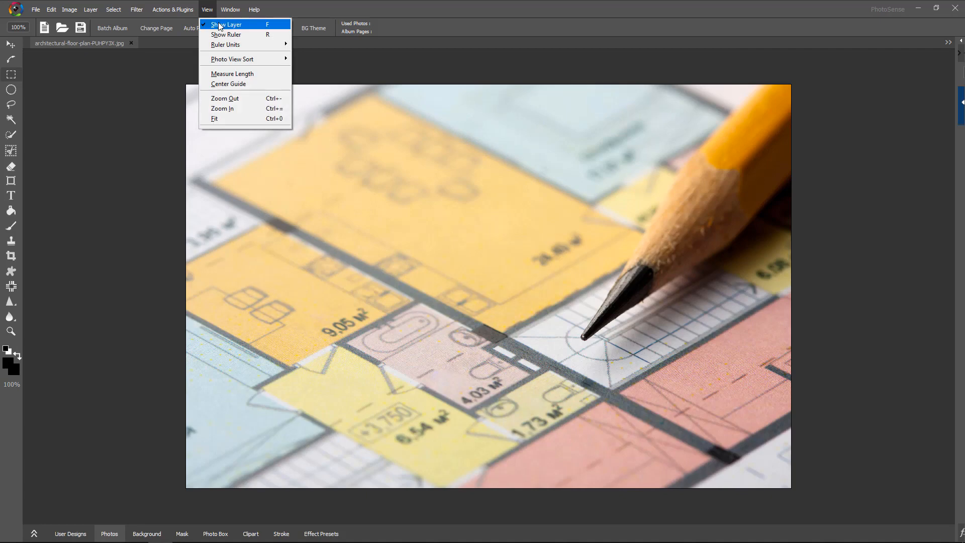
left_click(219, 26)
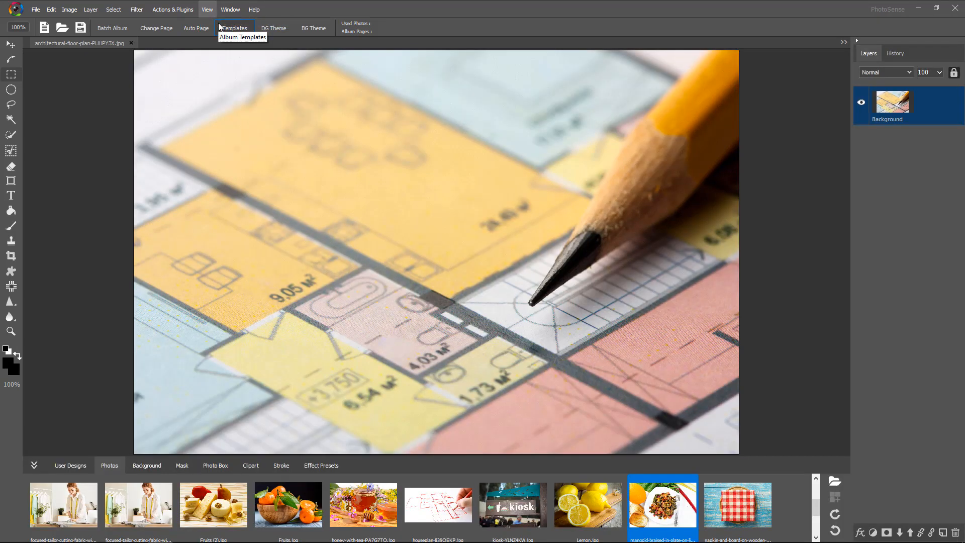
Show the rulers around the canvas
left_click(207, 10)
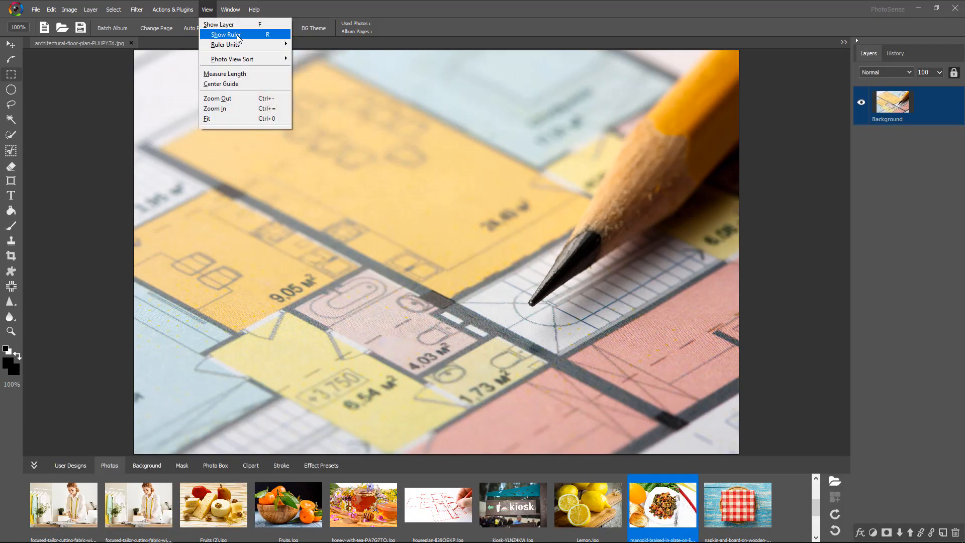
left_click(238, 36)
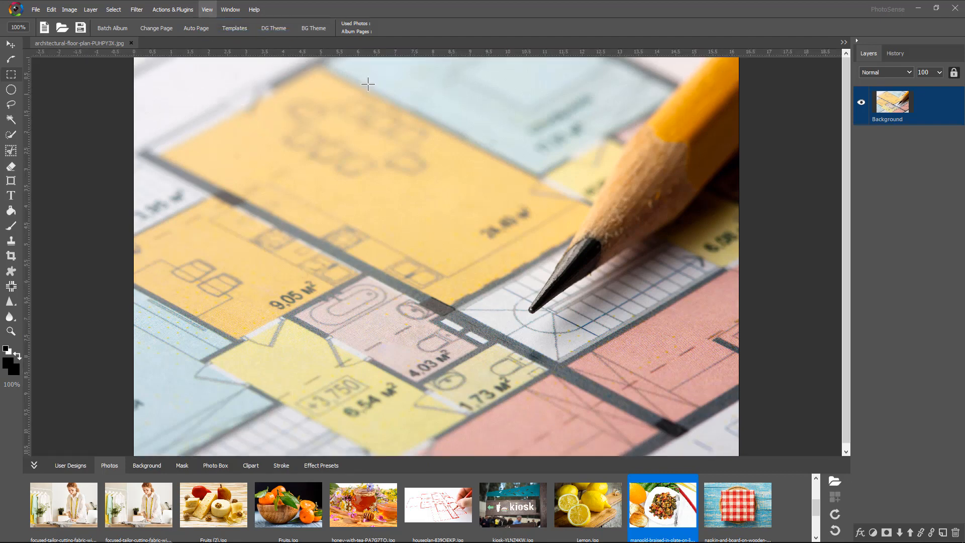
Set the ruler units to pixels
left_click(207, 10)
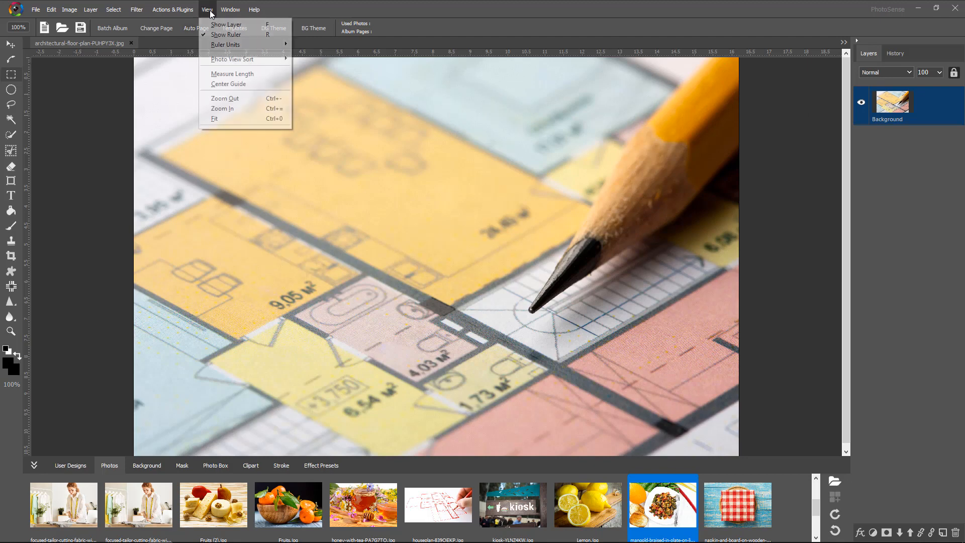
mouse_move(234, 49)
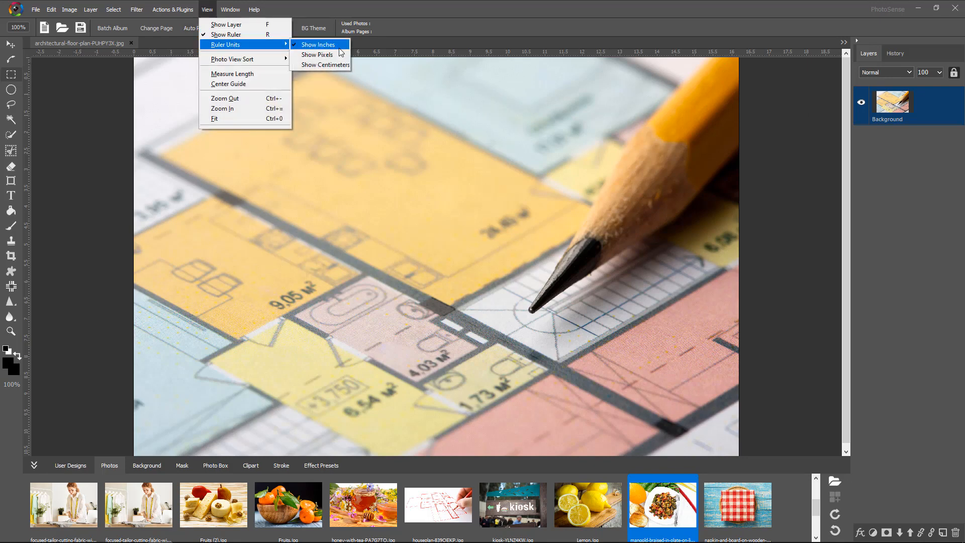
left_click(339, 53)
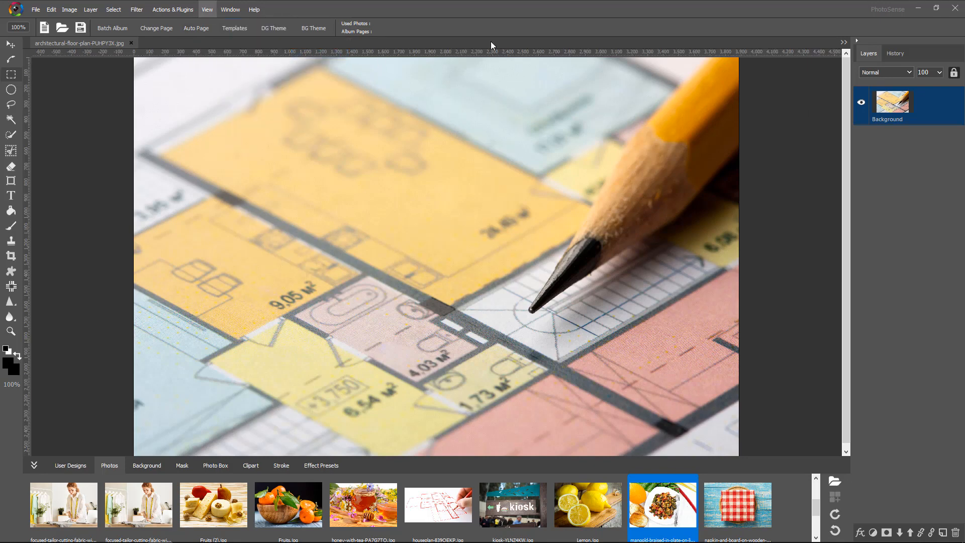
Change the ruler units to centimeters and hide the rulers
left_click(207, 9)
mouse_move(227, 48)
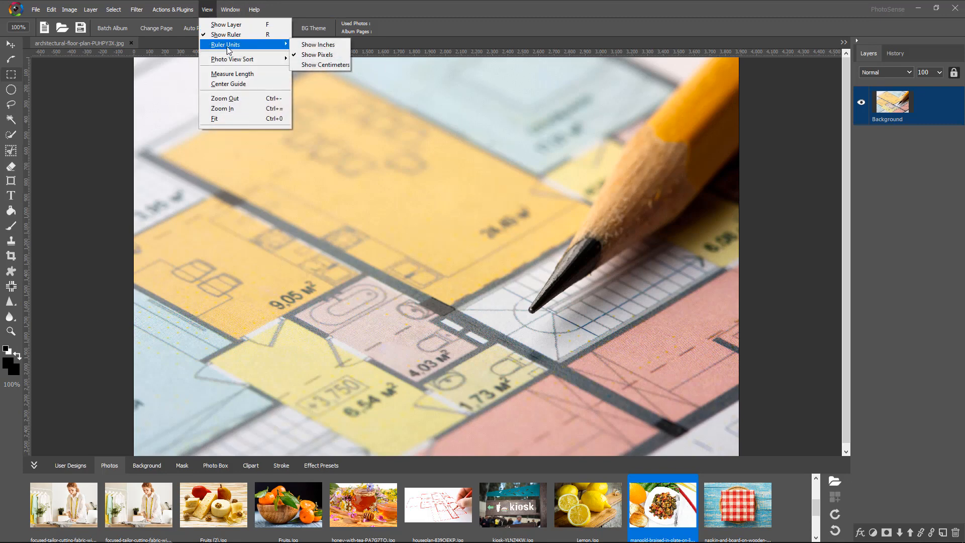
left_click(324, 65)
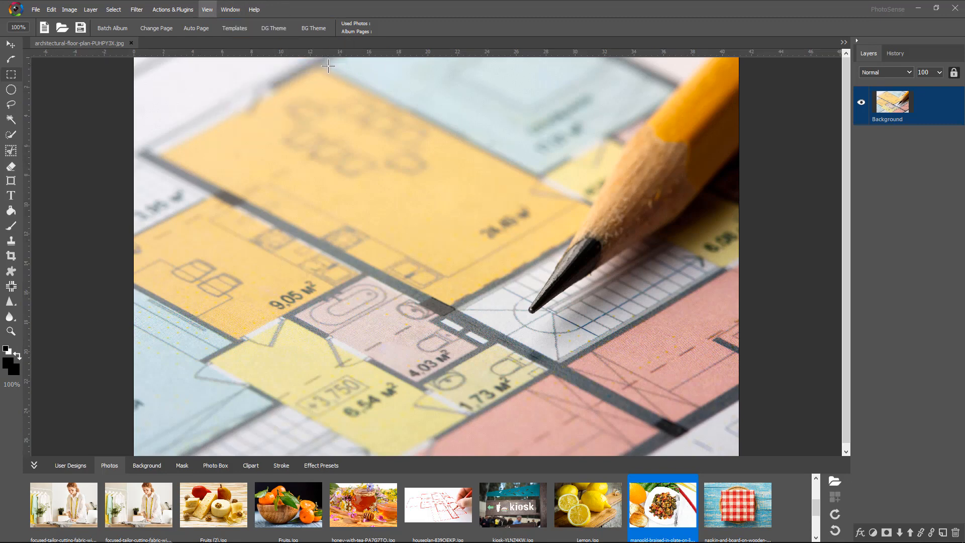
left_click(201, 14)
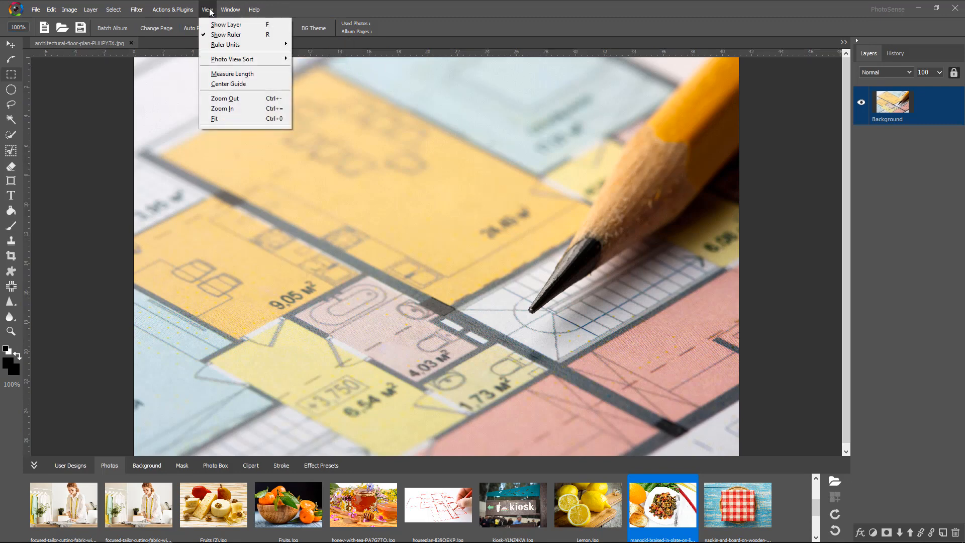
left_click(215, 35)
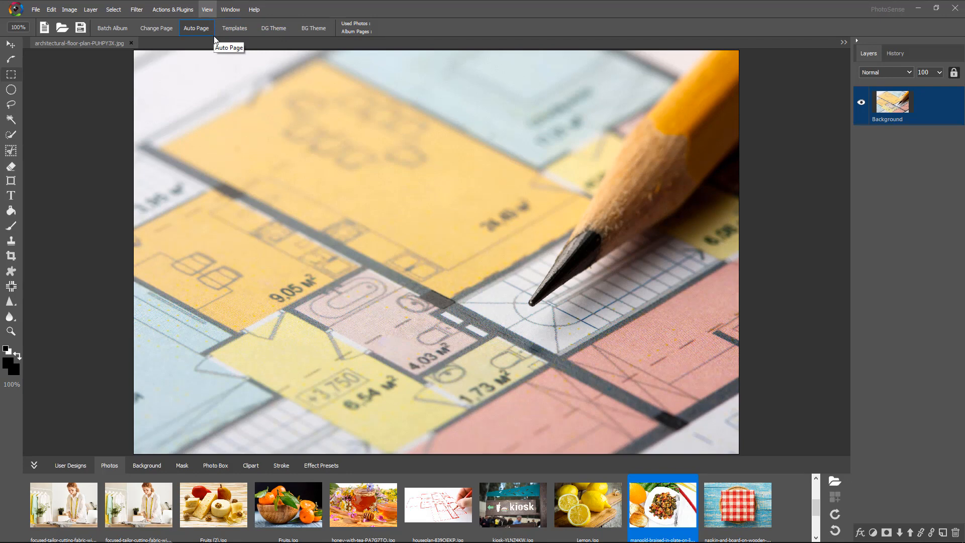
Show the center guide over the floor plan image and turn it off again
left_click(207, 10)
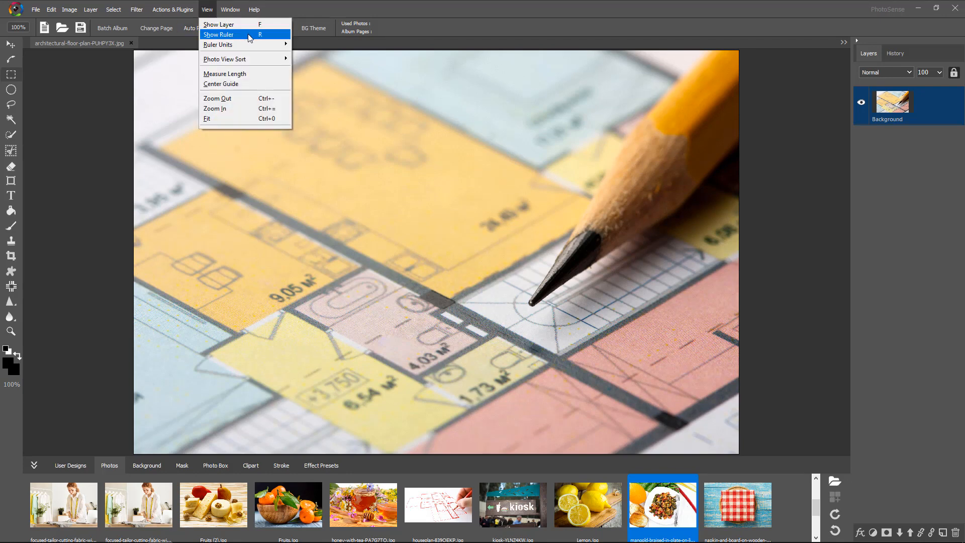
mouse_move(255, 63)
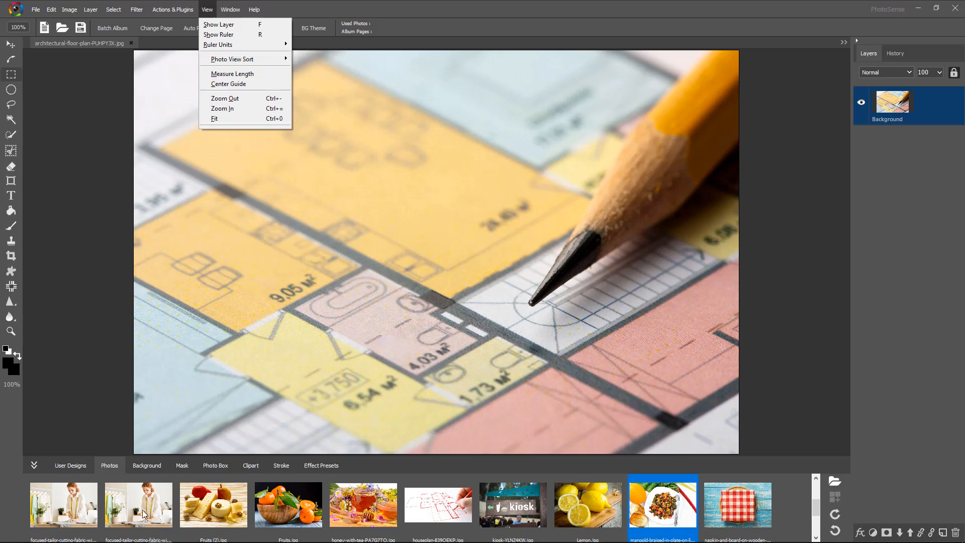
mouse_move(289, 64)
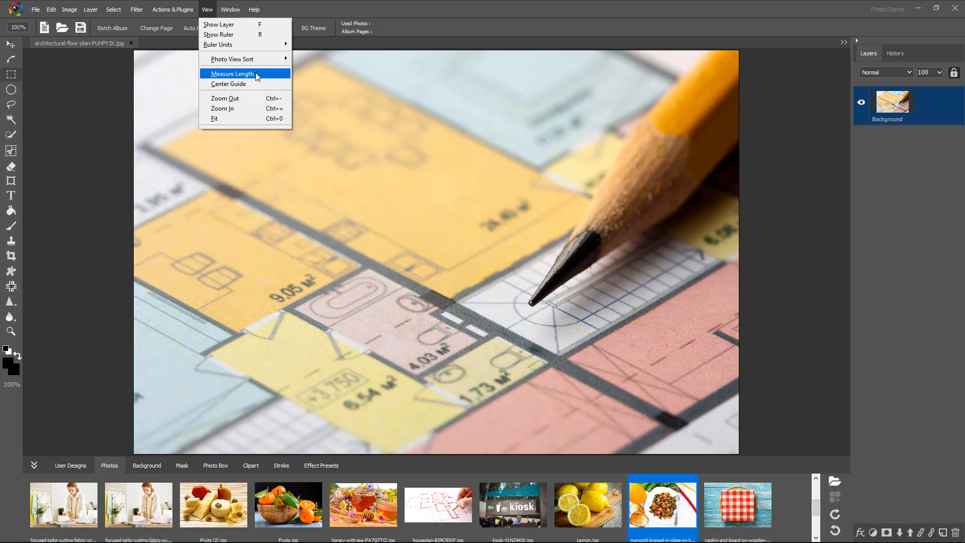
left_click(250, 87)
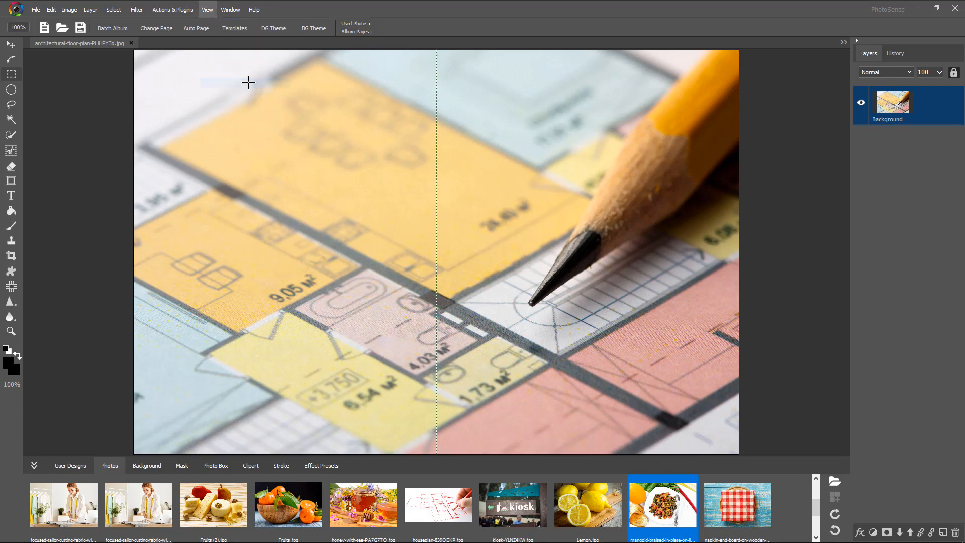
left_click(211, 13)
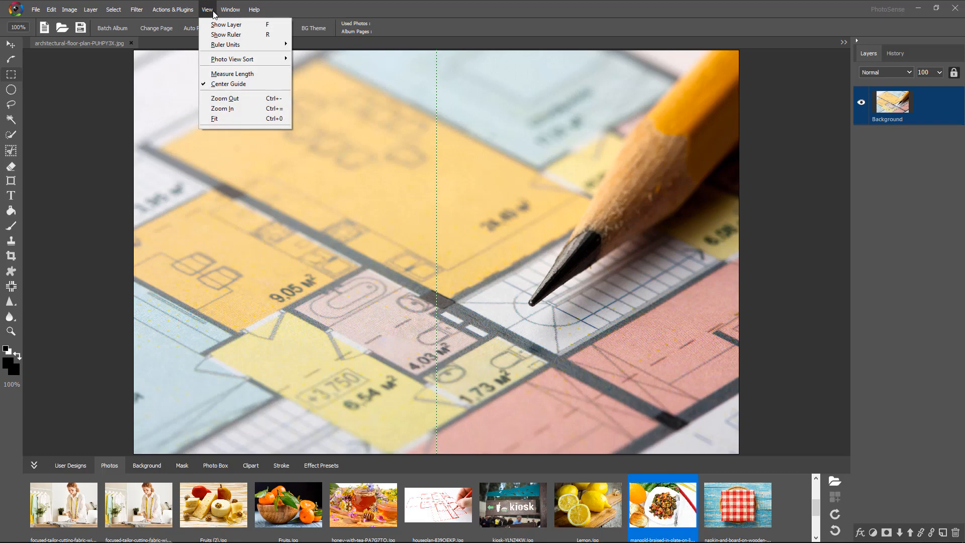
left_click(220, 85)
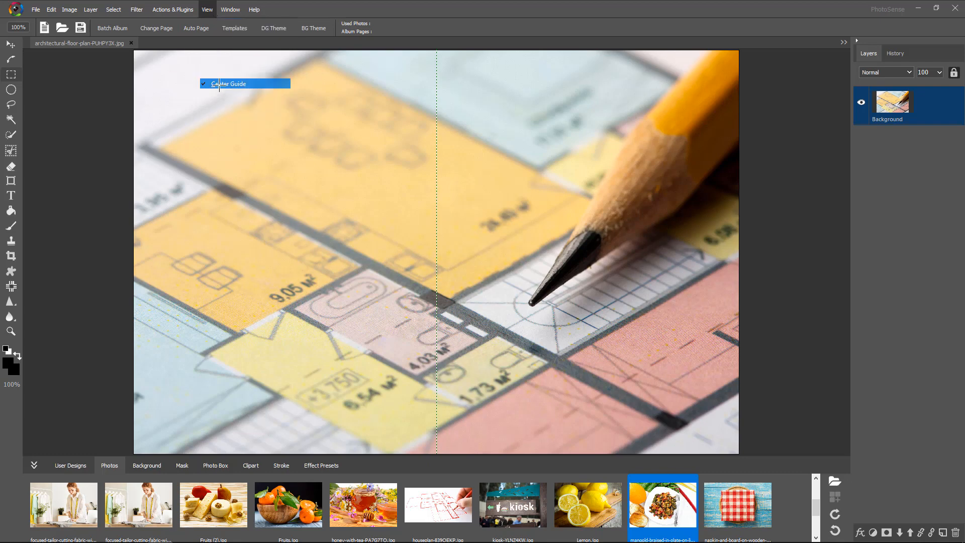
Zoom the floor plan image out and in, and fit it back to the canvas area
left_click(208, 11)
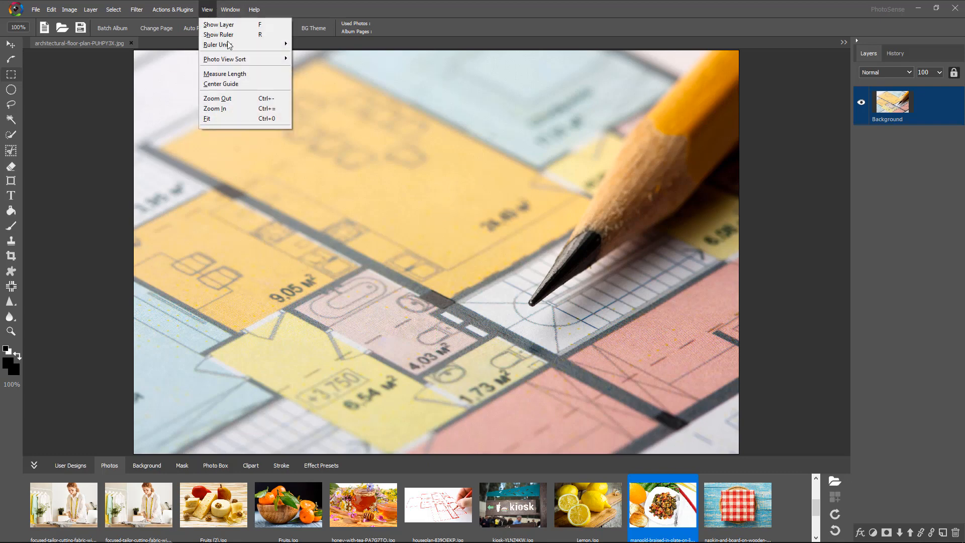
left_click(241, 98)
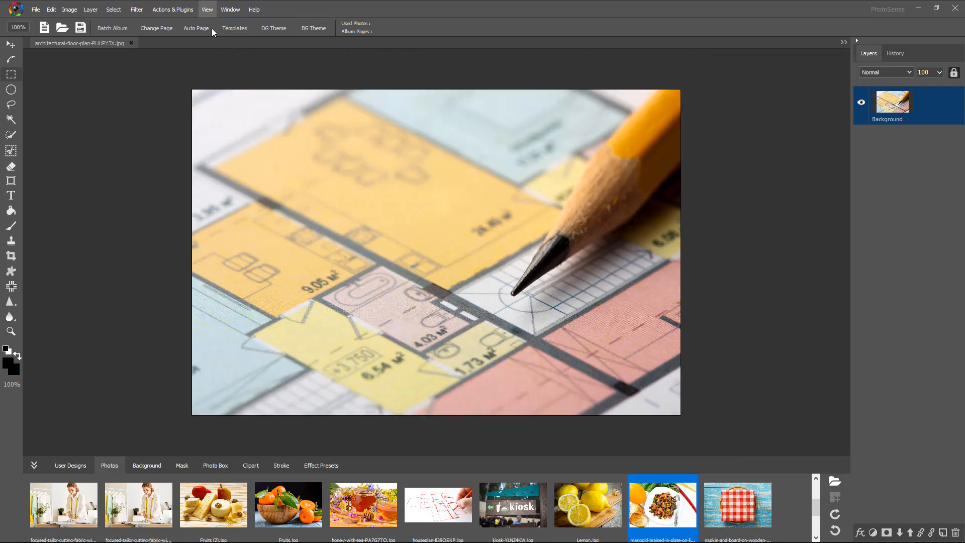
left_click(211, 12)
left_click(225, 109)
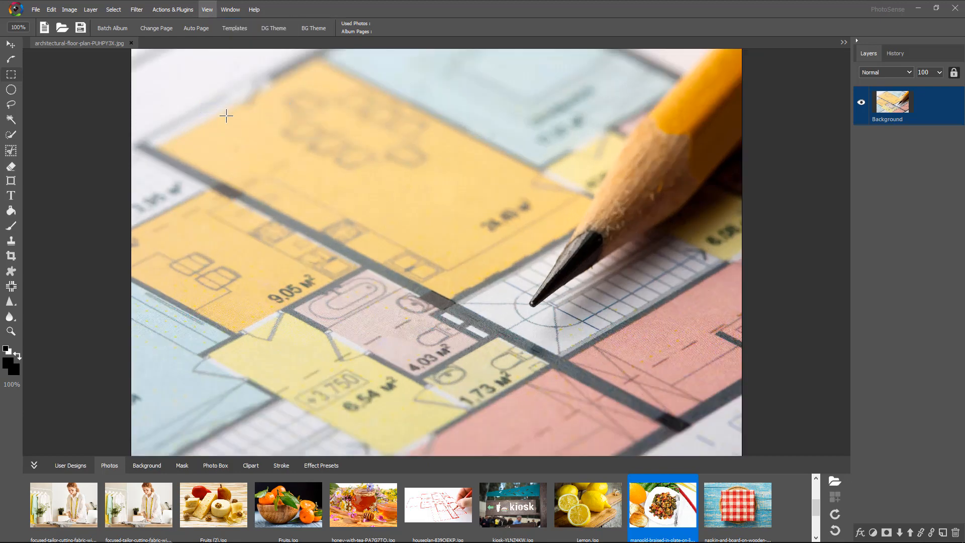
left_click(207, 10)
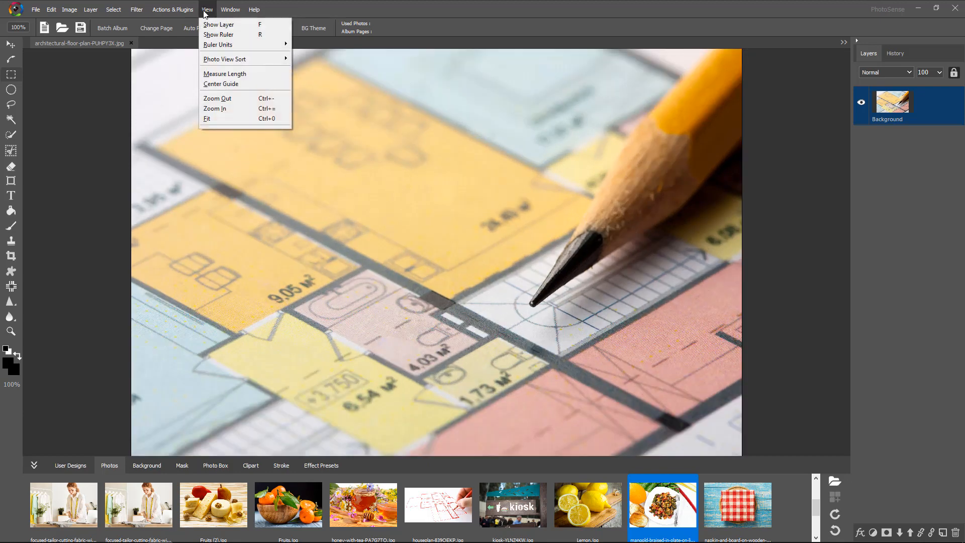
left_click(218, 112)
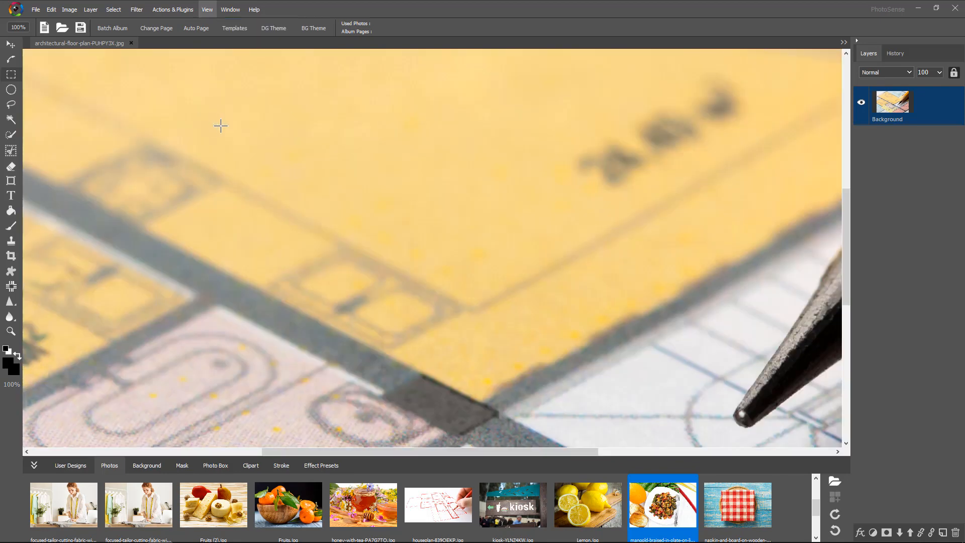
key("ctrl+0")
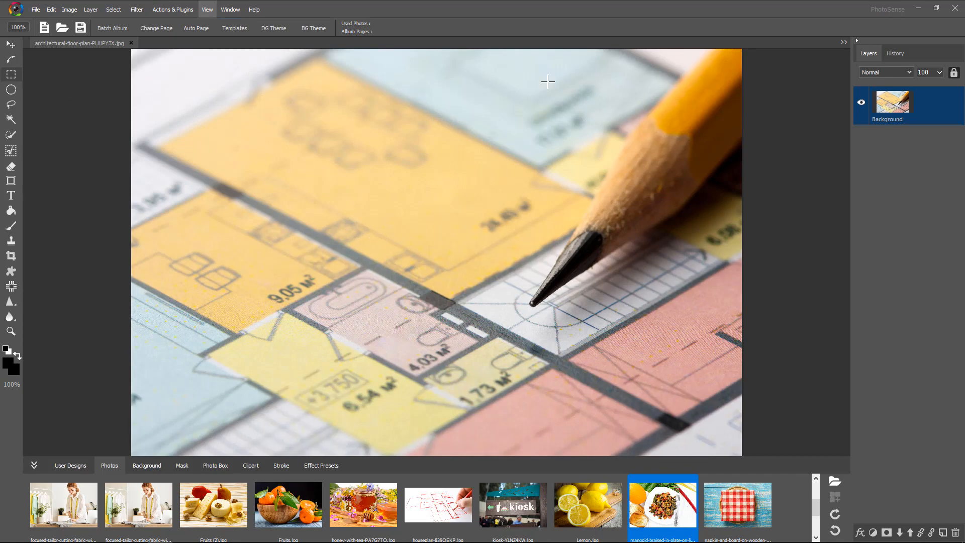
Collapse the photo library below the canvas and expand it again
left_click(34, 465)
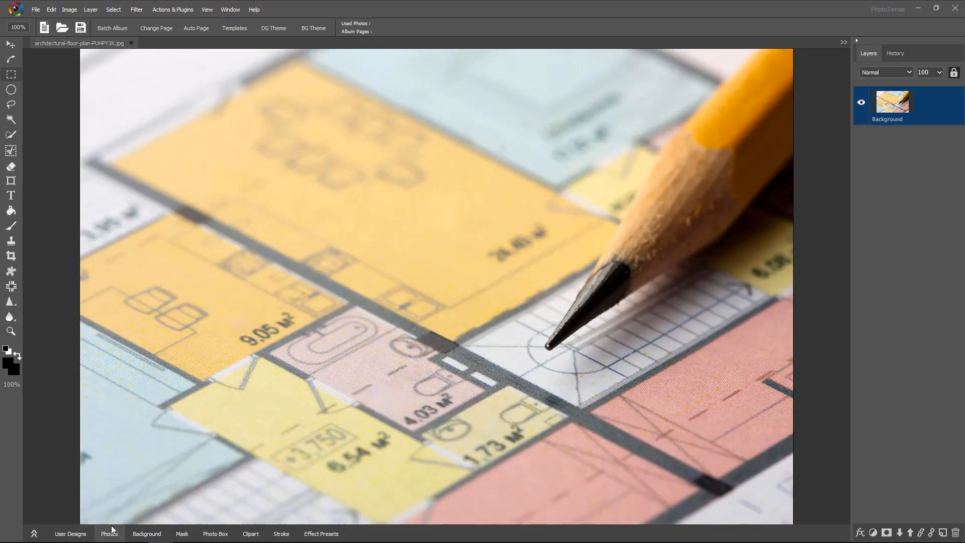
left_click(34, 534)
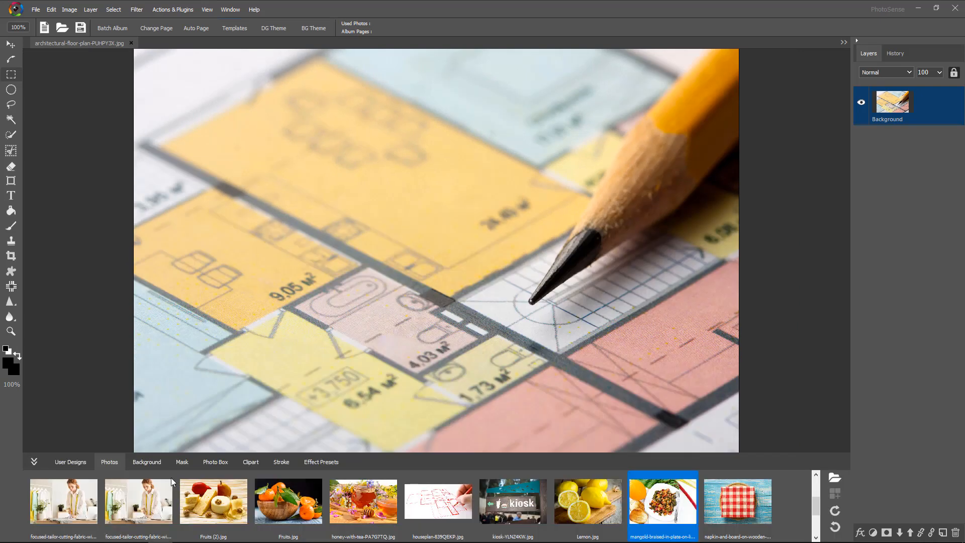